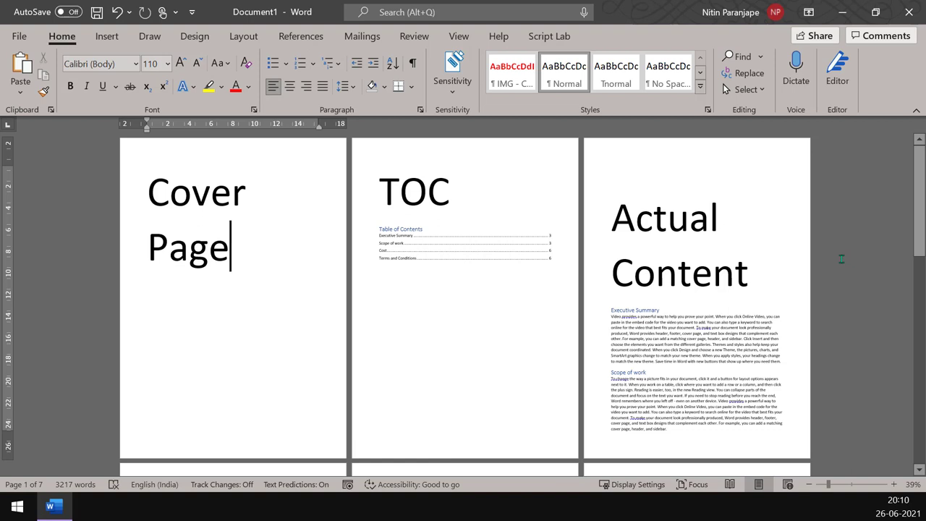
# Turn on the Section indicator in the status bar's Customize Status Bar menu
pyautogui.click(232, 247)
pyautogui.scroll(-3, 746, 181)
pyautogui.scroll(-2, 753, 188)
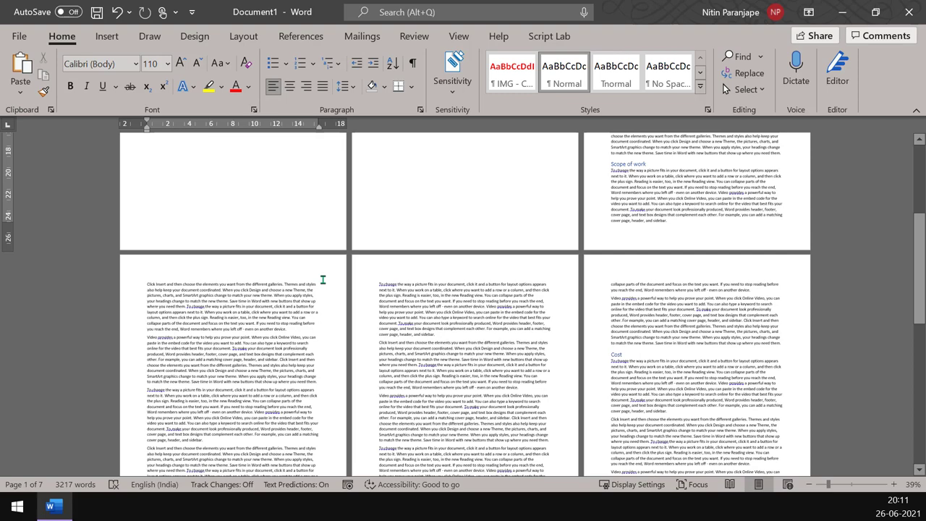
pyautogui.scroll(5, 354, 265)
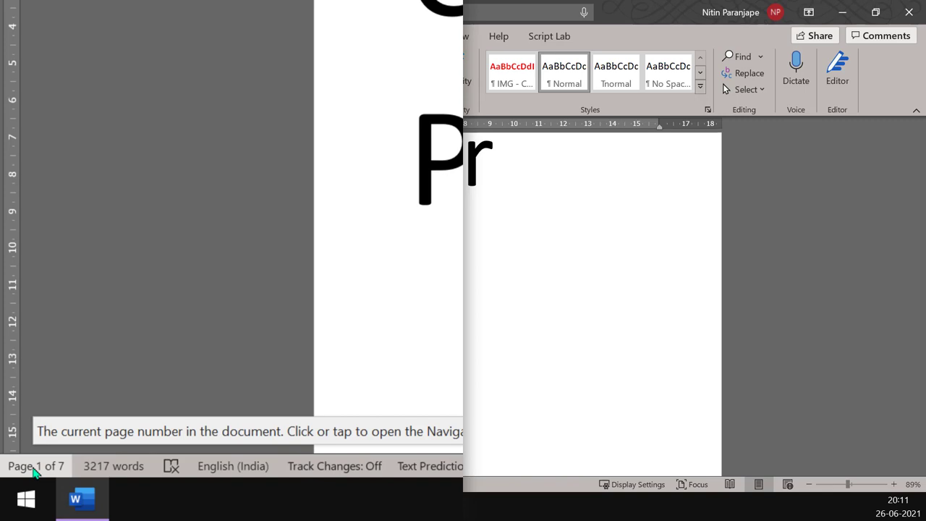
pyautogui.rightClick(34, 471)
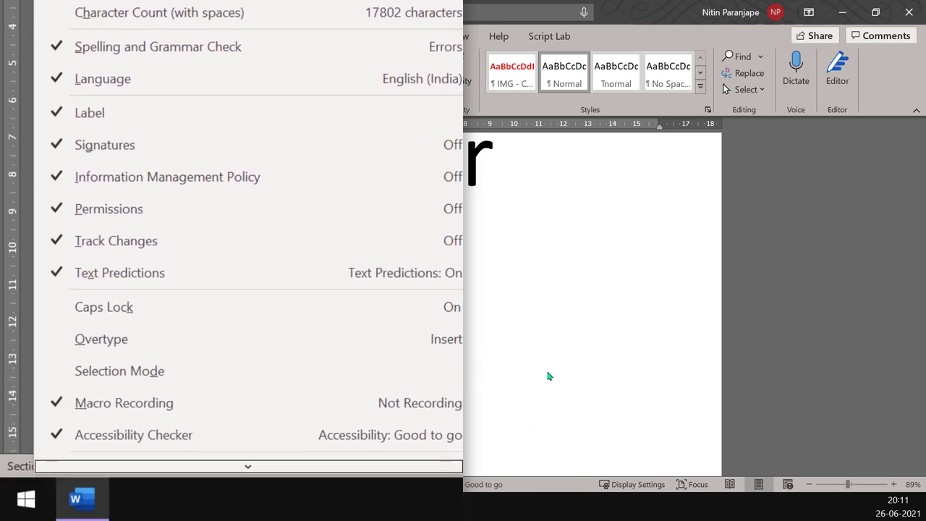
pyautogui.click(547, 376)
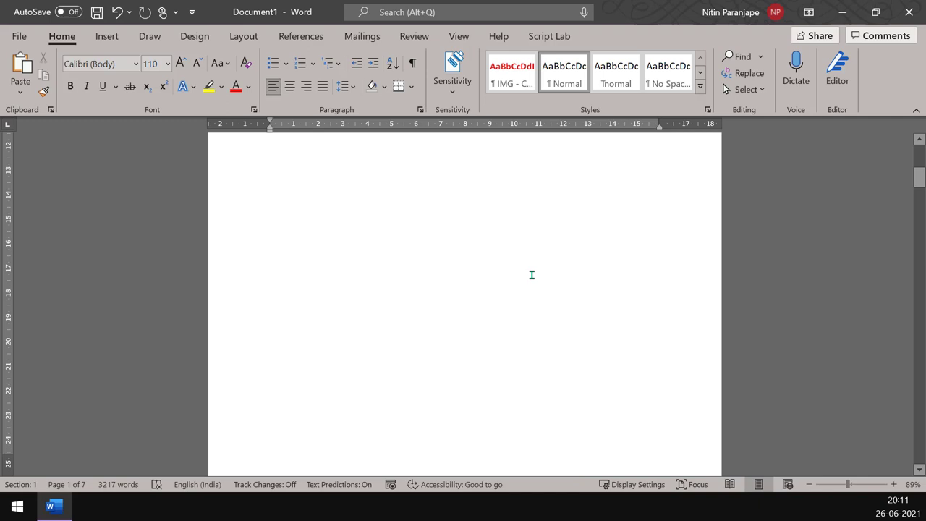
# Turn on Show/Hide ¶ and place the cursor after the TOC page's Page Break
pyautogui.scroll(-8, 531, 275)
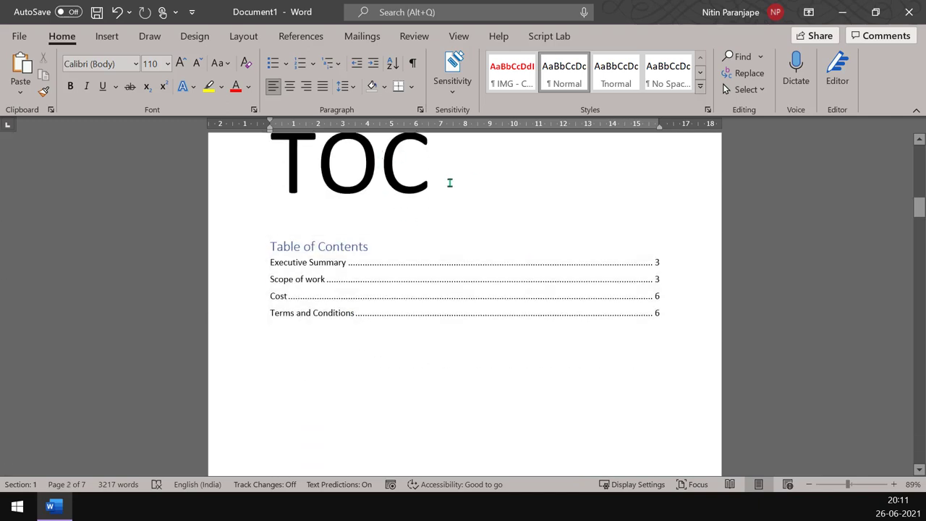
pyautogui.scroll(-15, 449, 183)
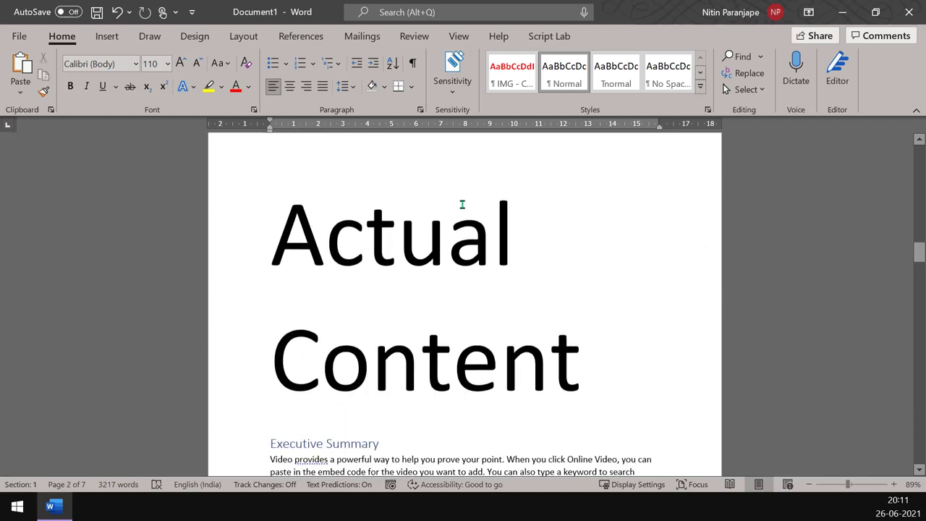
pyautogui.scroll(15, 504, 253)
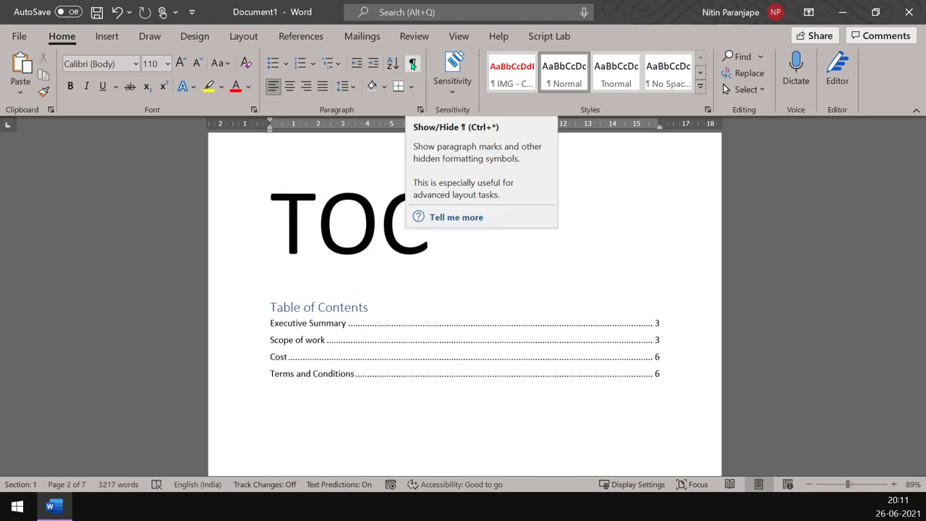
pyautogui.click(411, 65)
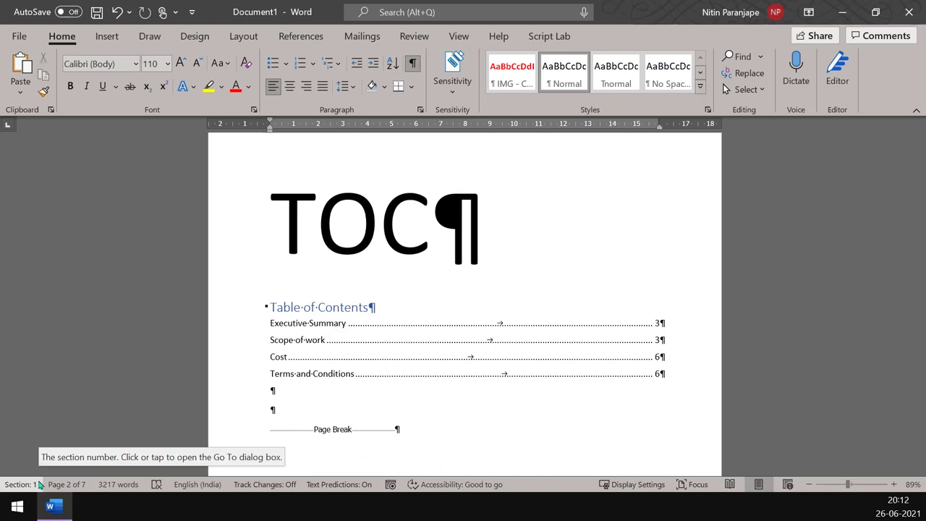
pyautogui.click(391, 433)
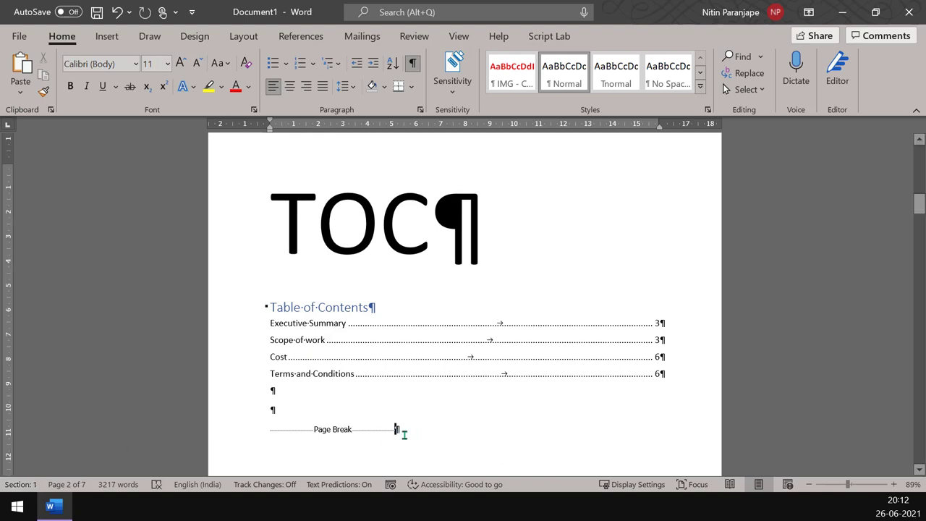
# Insert a Next Page section break after the TOC, making the Actual Content heading Section 2
pyautogui.click(253, 42)
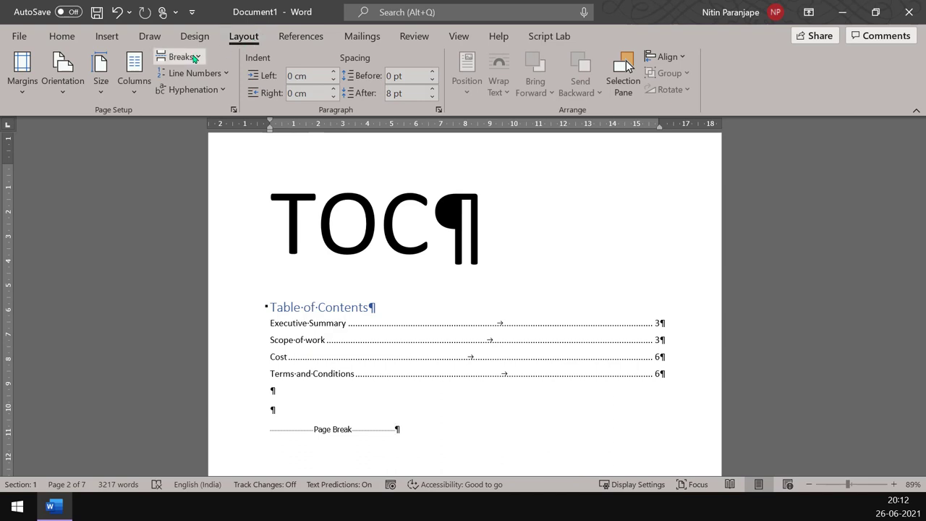
pyautogui.click(190, 58)
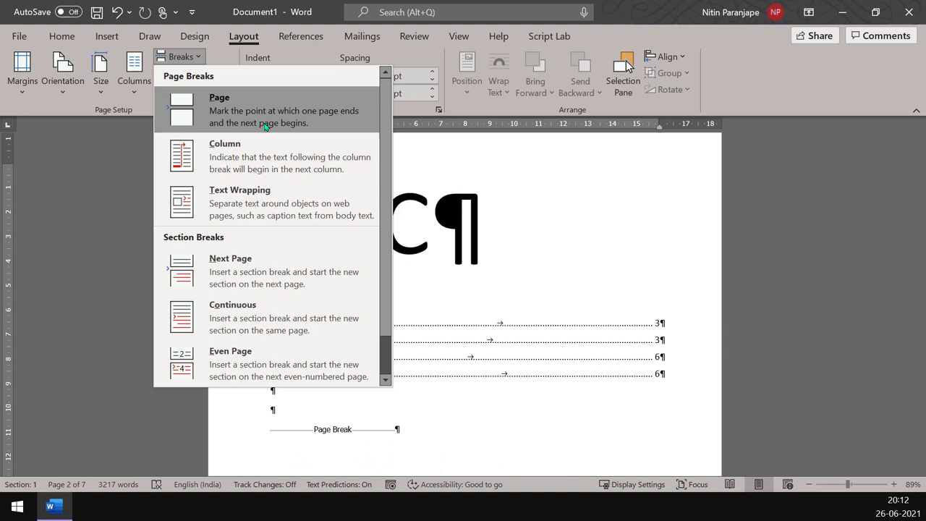
pyautogui.click(257, 269)
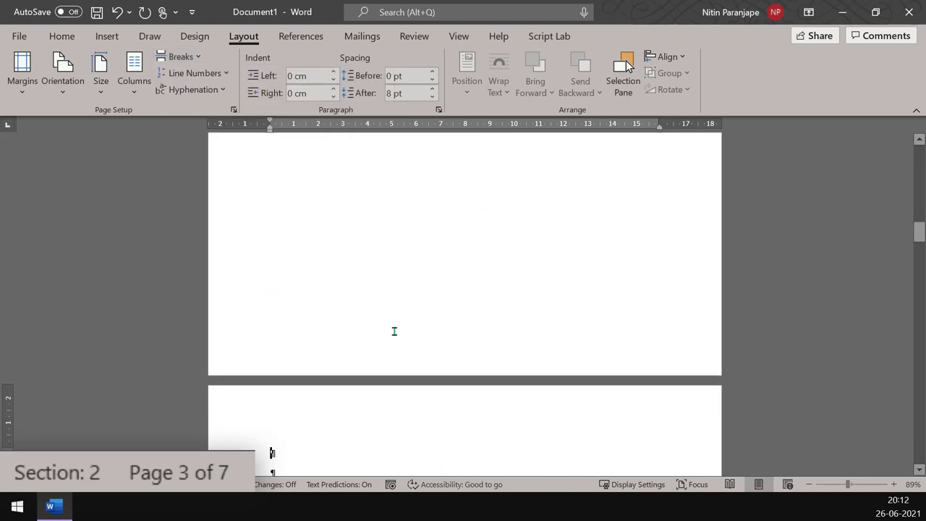
pyautogui.scroll(-4, 393, 319)
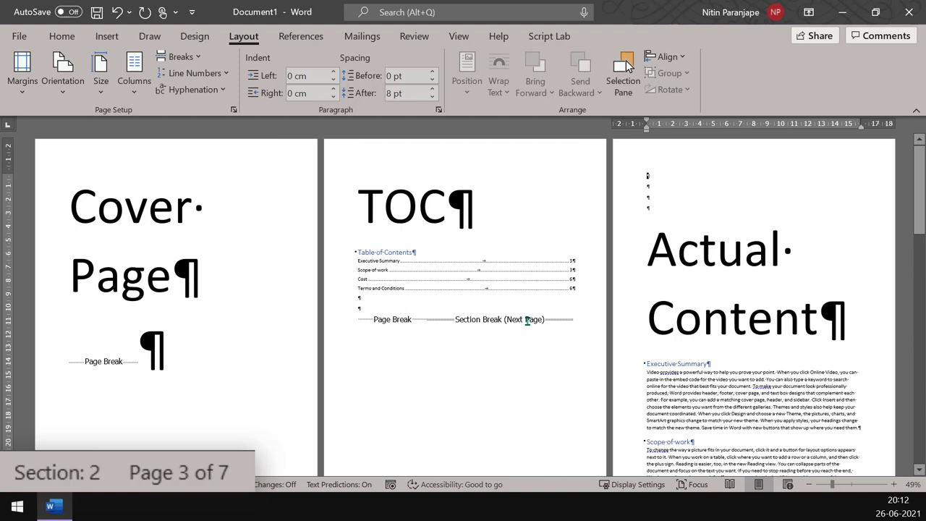
pyautogui.click(692, 287)
# Switch Show/Hide ¶ off on the Home tab to hide the formatting marks
pyautogui.click(68, 41)
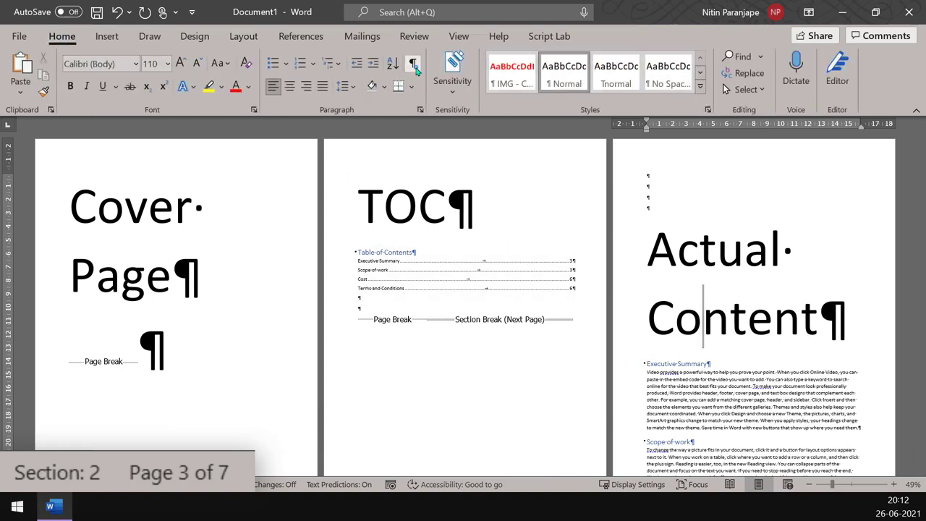
pyautogui.click(412, 63)
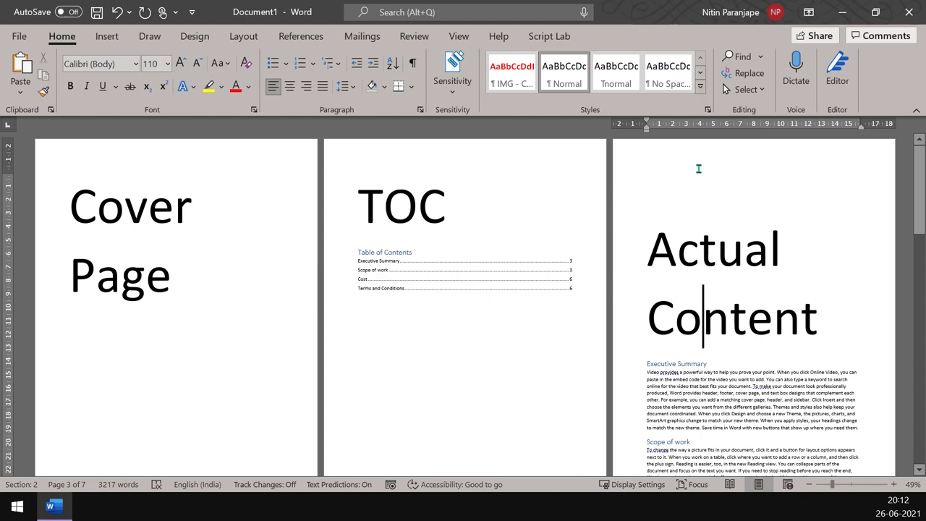
pyautogui.scroll(-1, 698, 168)
pyautogui.scroll(-5, 698, 168)
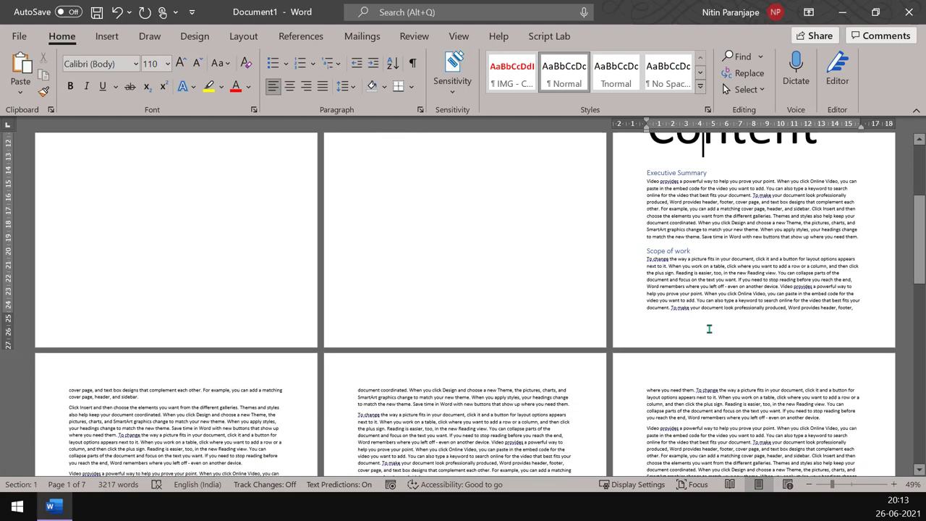
# Open the Section 2 footer at the bottom of page 3 for editing
pyautogui.click(709, 328)
pyautogui.doubleClick(709, 329)
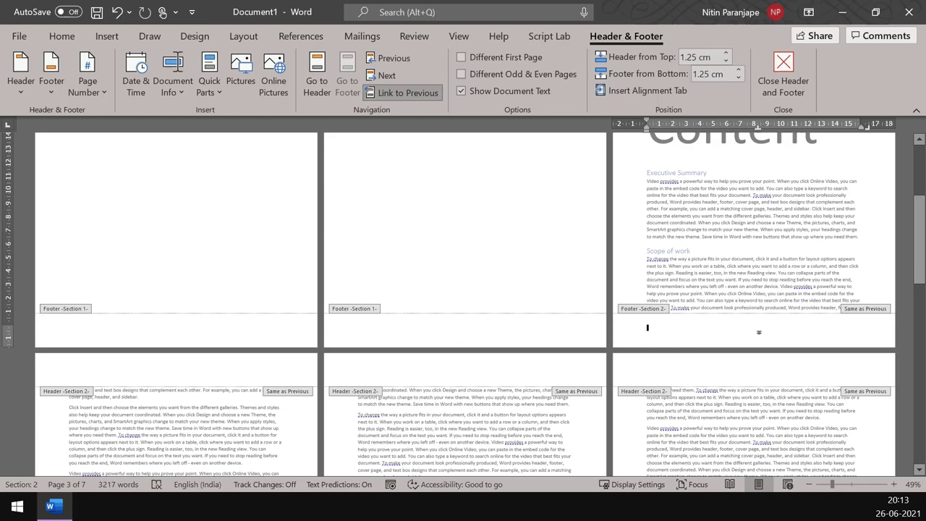
pyautogui.scroll(7, 759, 332)
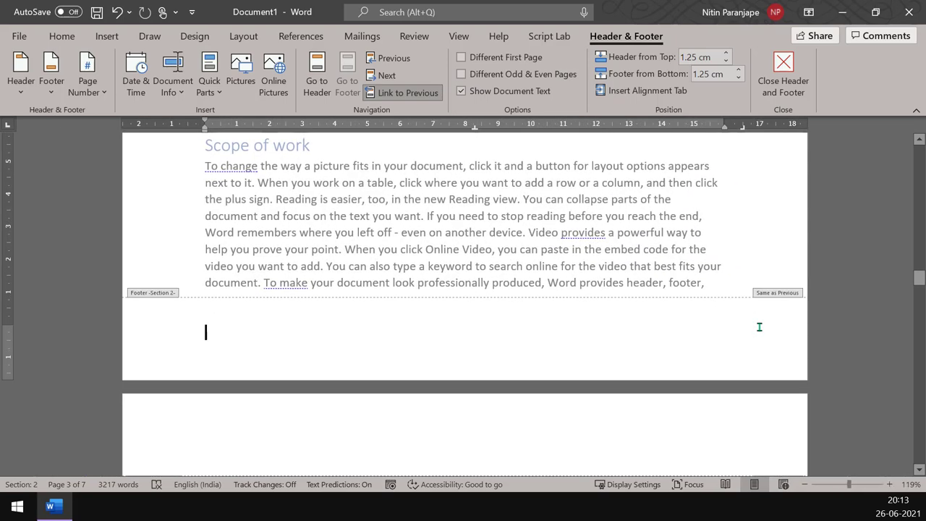
pyautogui.scroll(3, 756, 327)
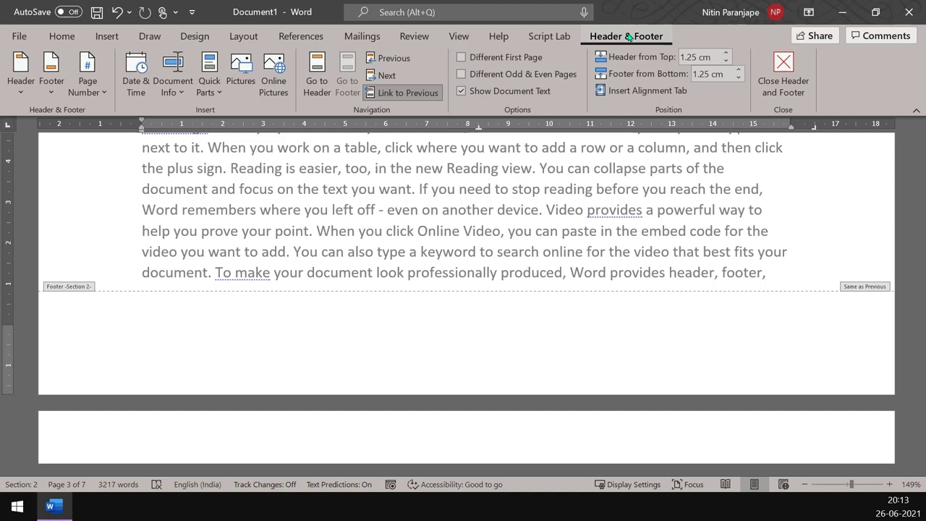
# Type DEMO in the Section 2 footer and confirm it also shows in the linked Section 1 footer
pyautogui.click(388, 63)
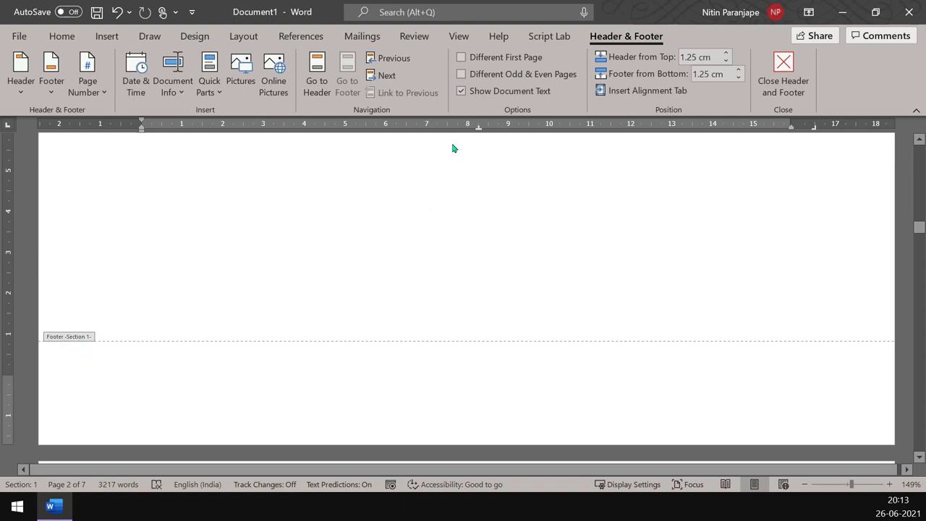
pyautogui.click(383, 75)
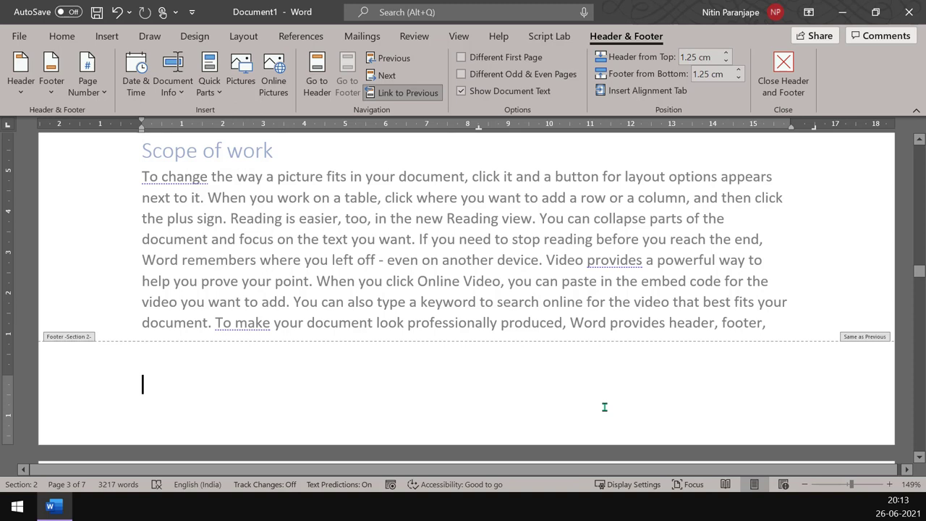
pyautogui.write('p')
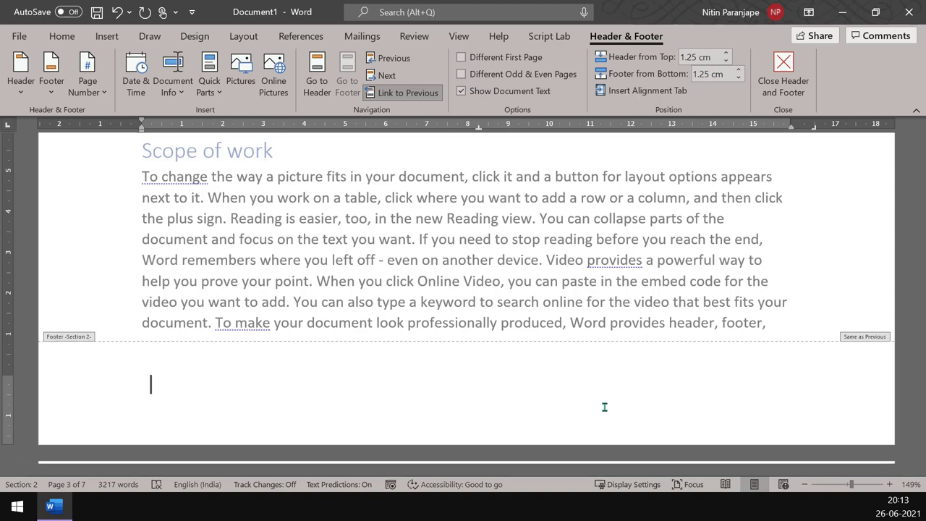
pyautogui.write('EMO')
pyautogui.click(384, 66)
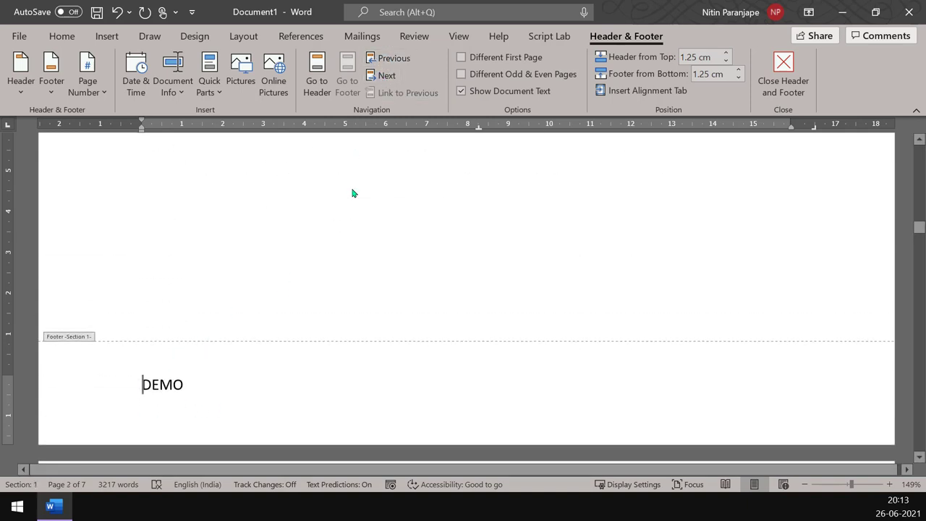
pyautogui.click(386, 75)
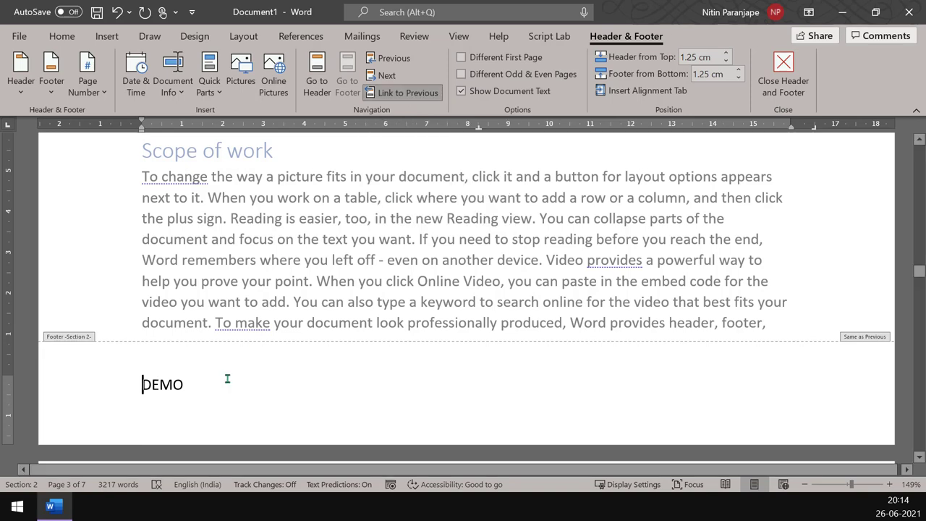
# Delete DEMO from the Section 2 footer and turn off Link to Previous
pyautogui.click(117, 385)
pyautogui.press('Delete')
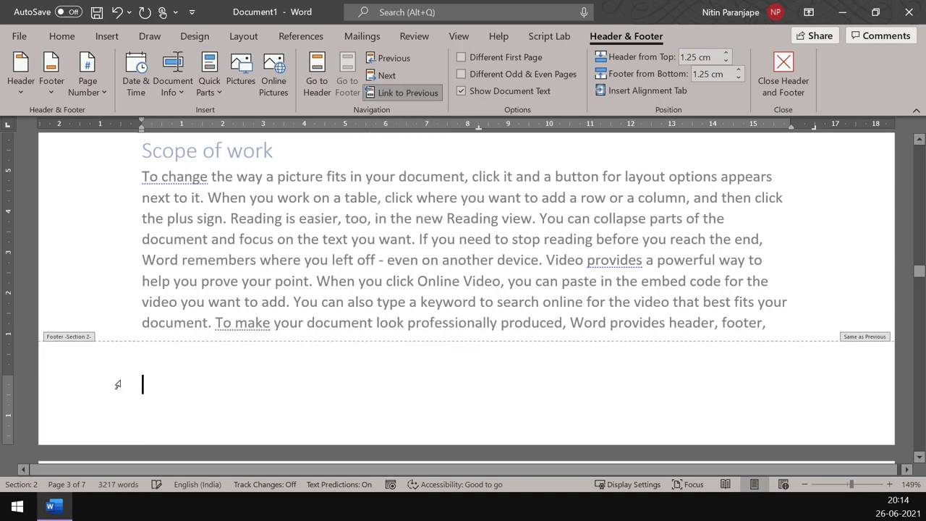
pyautogui.click(406, 95)
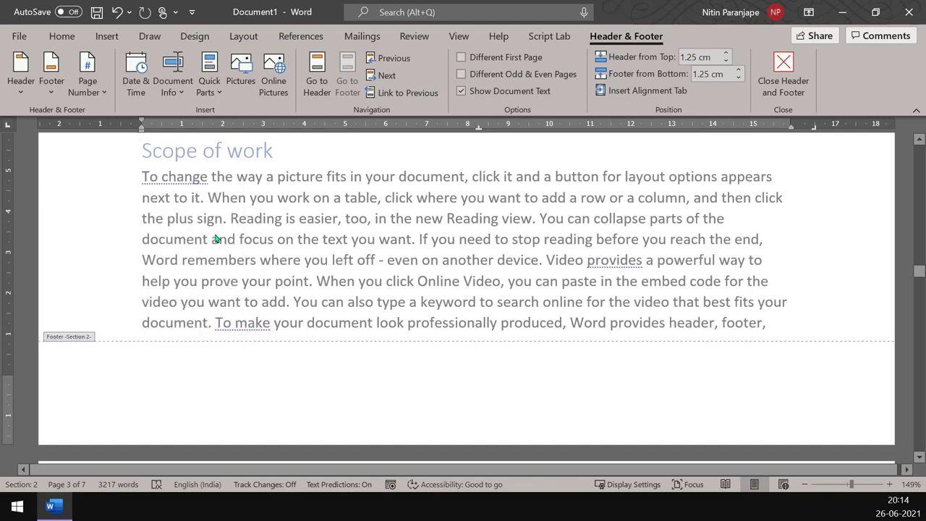
# Type 'Page' in the Section 2 footer, followed by a Current Position plain page number field
pyautogui.click(94, 95)
pyautogui.click(170, 380)
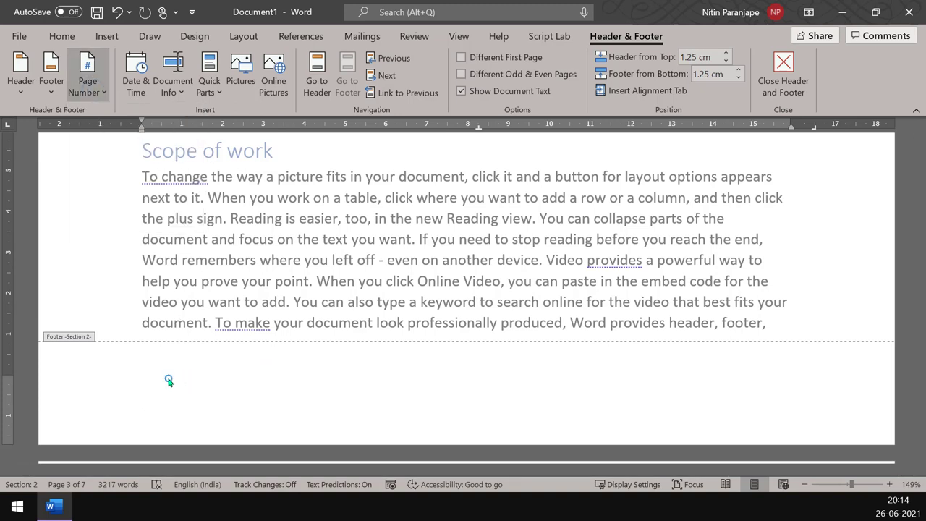
pyautogui.write('pAGE')
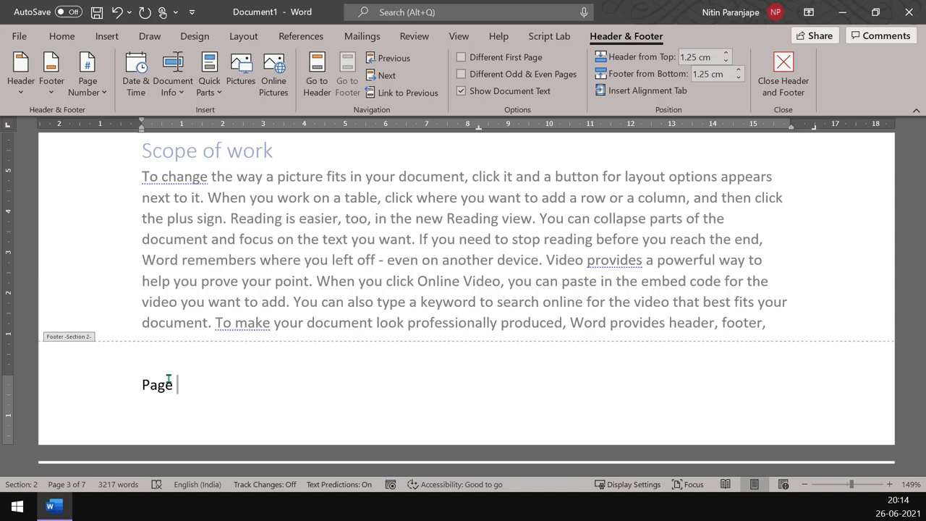
pyautogui.click(87, 84)
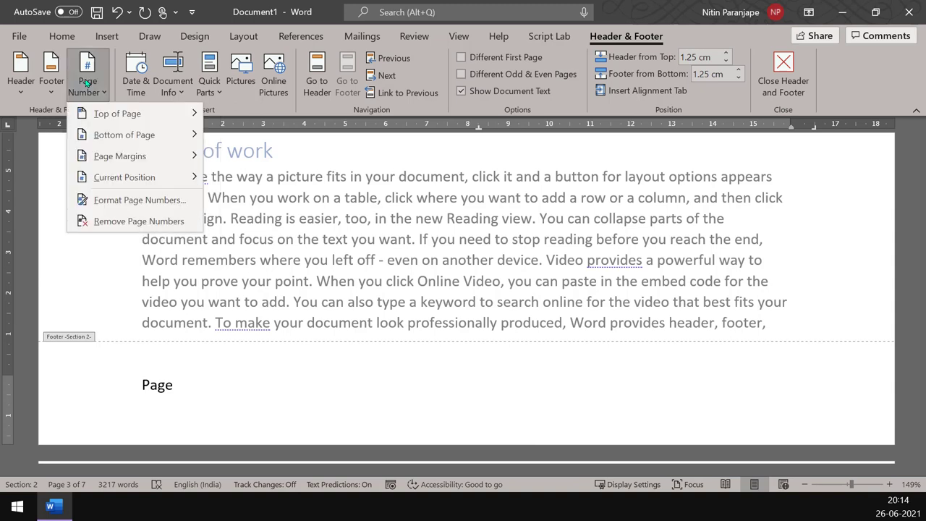
pyautogui.moveTo(137, 136)
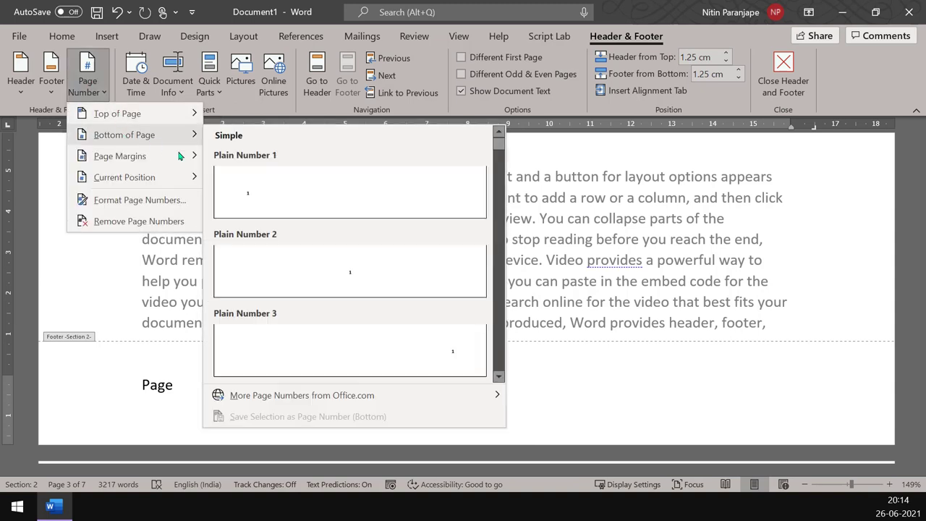
pyautogui.click(274, 215)
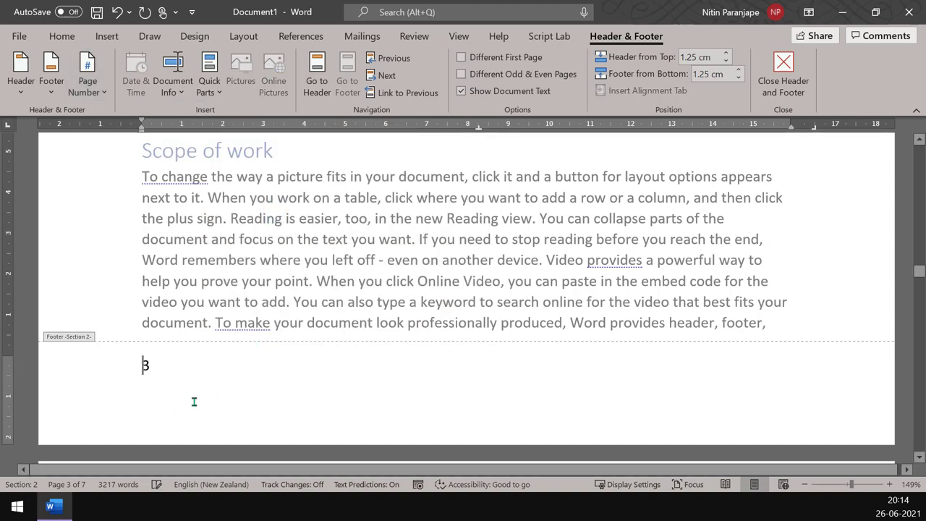
pyautogui.press('Return')
pyautogui.write('Page')
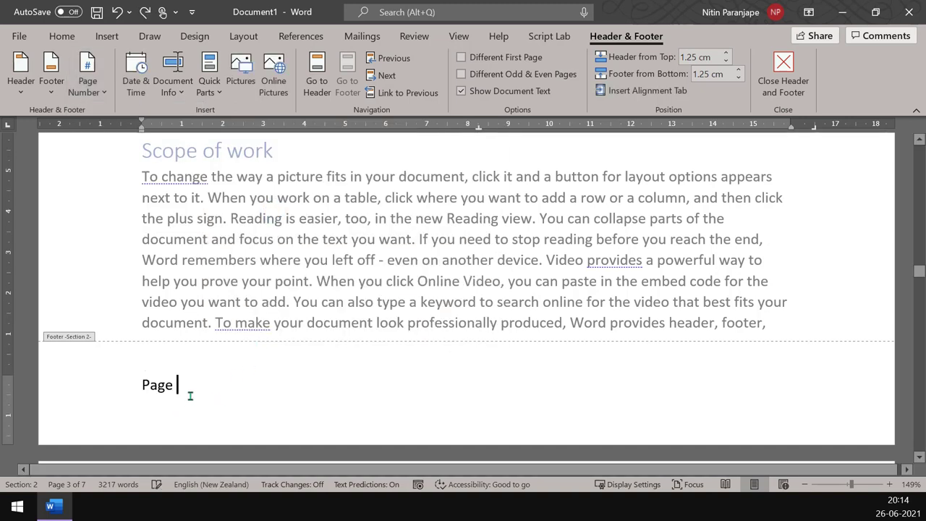
pyautogui.click(99, 89)
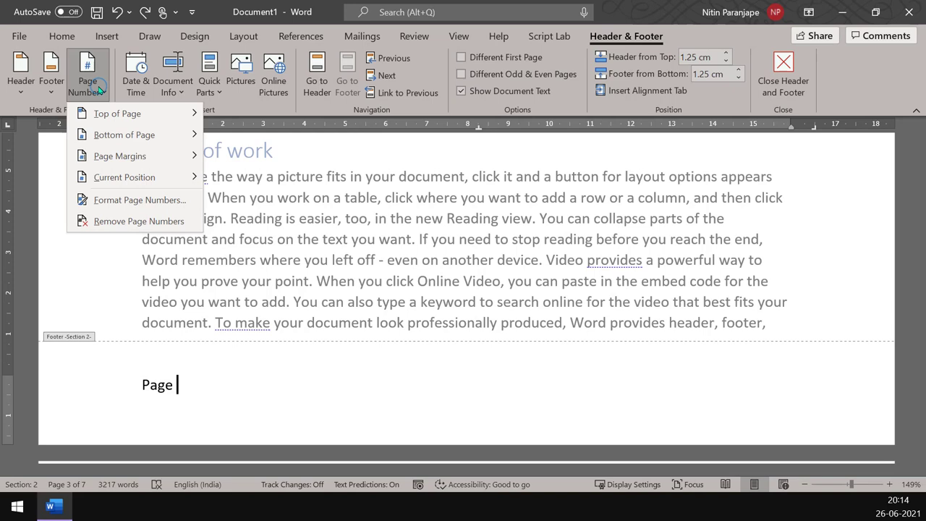
pyautogui.moveTo(114, 181)
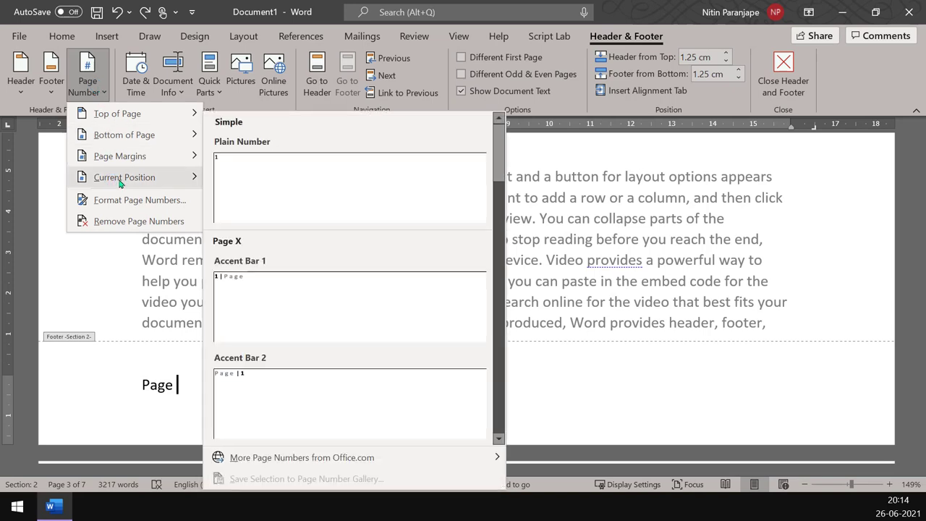
pyautogui.click(259, 181)
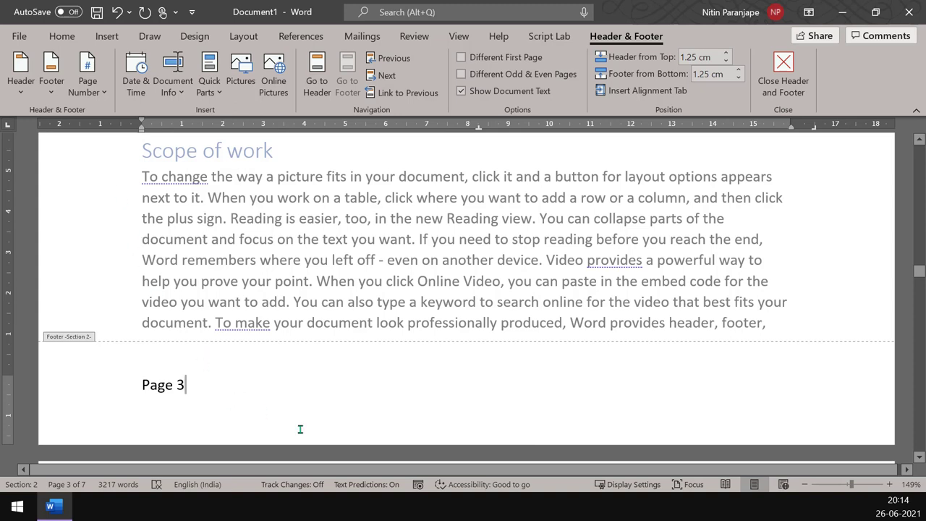
# Right-align the 'Page 3' footer text with Align Right on the Home tab
pyautogui.click(62, 37)
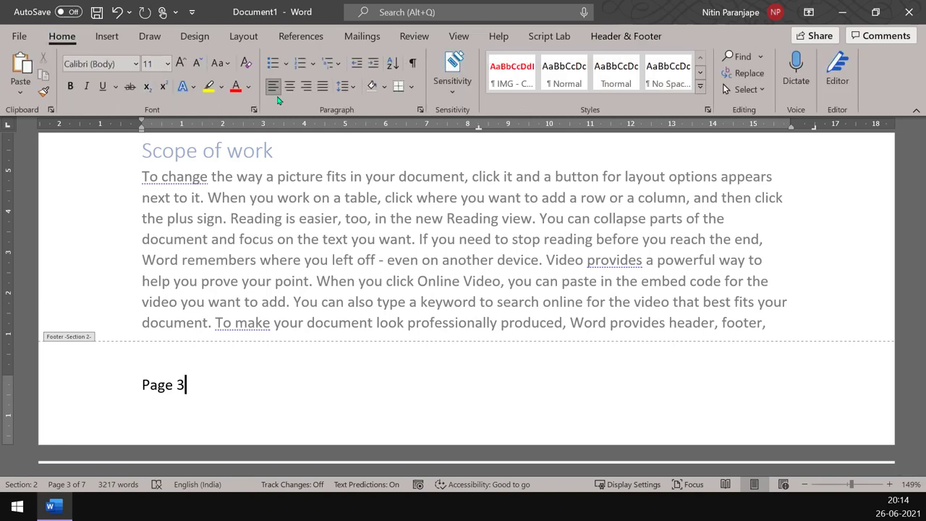
pyautogui.click(307, 86)
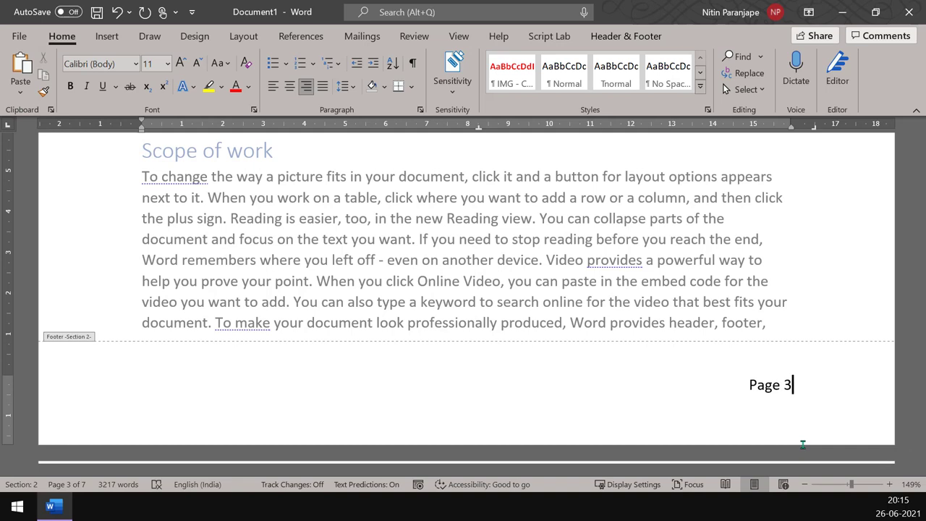
pyautogui.keyDown('ctrl'); pyautogui.scroll(-13, 787, 422); pyautogui.keyUp('ctrl')
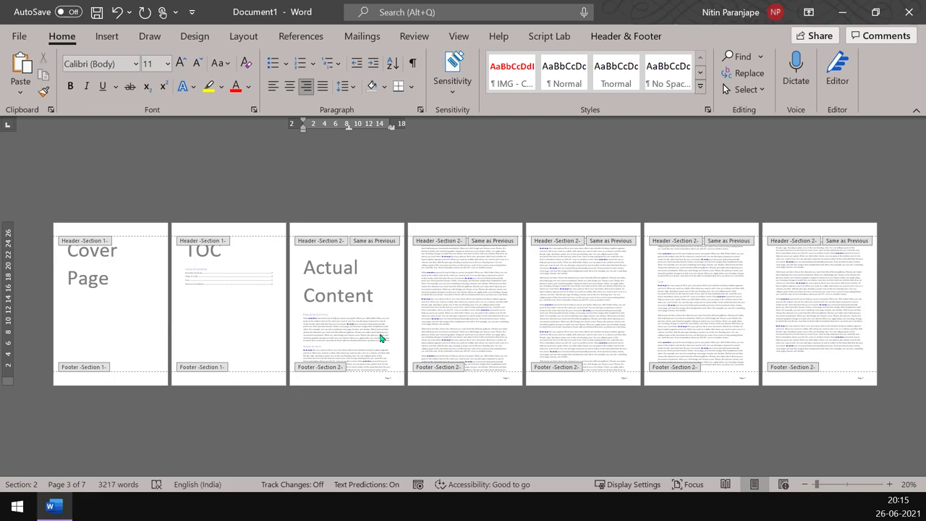
pyautogui.keyDown('ctrl'); pyautogui.scroll(12, 382, 338); pyautogui.keyUp('ctrl')
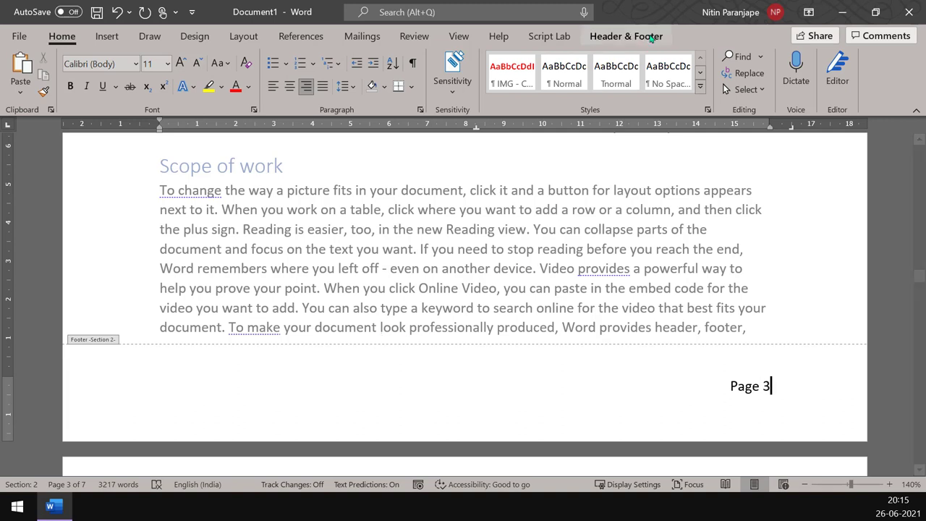
# Set Section 2's page number format to Start at 1, so the footer reads 'Page 1'
pyautogui.click(622, 36)
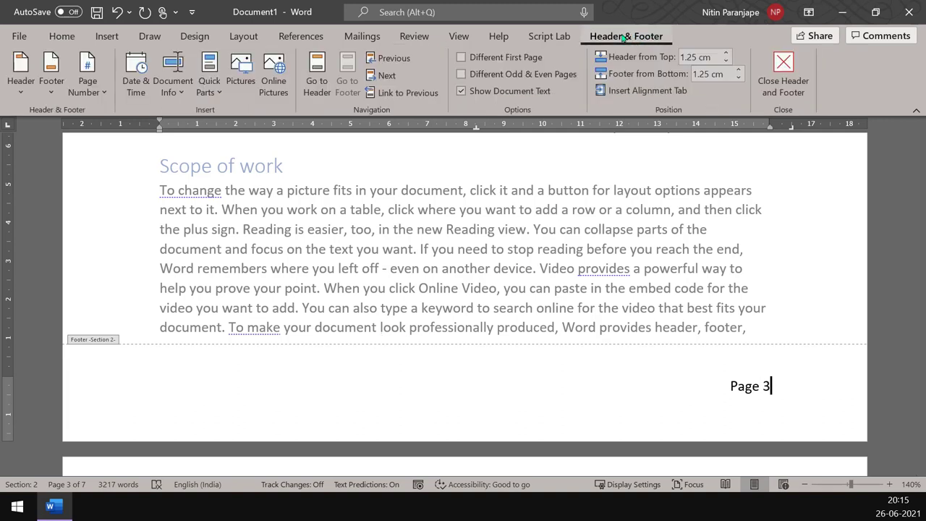
pyautogui.click(81, 92)
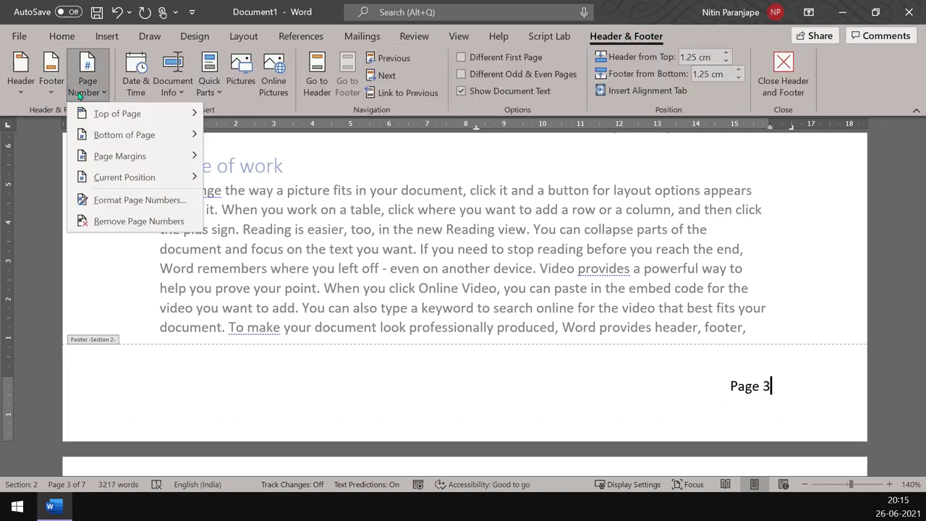
pyautogui.click(121, 206)
pyautogui.click(405, 297)
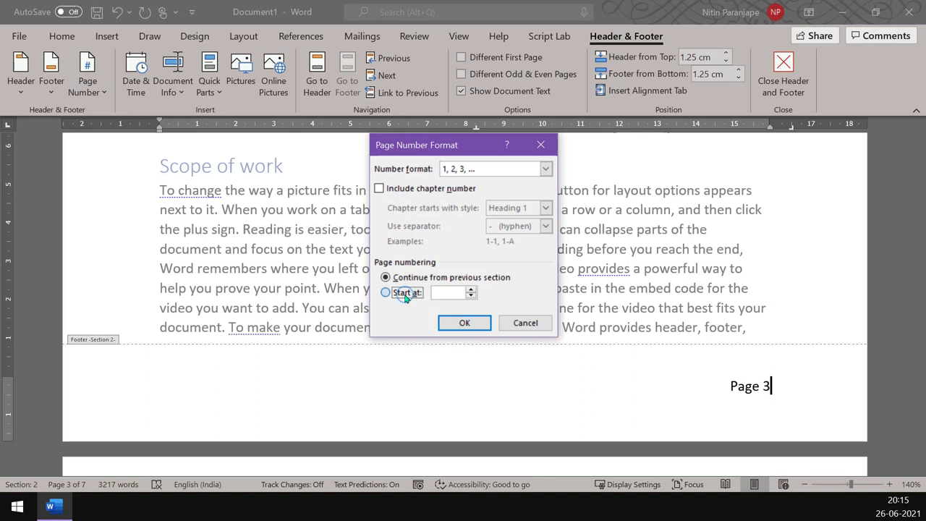
pyautogui.click(446, 327)
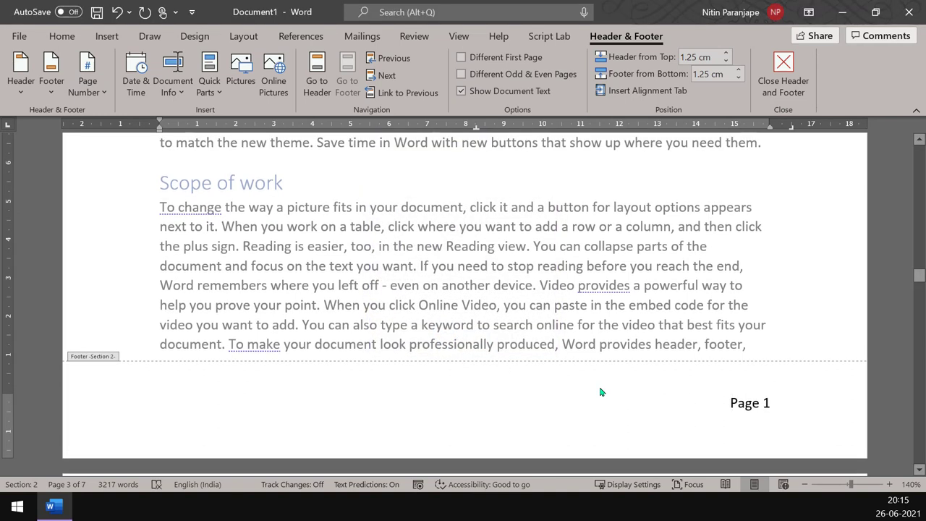
# Turn on Different First Page for section 2, leaving its first-page footer blank
pyautogui.scroll(-4, 579, 382)
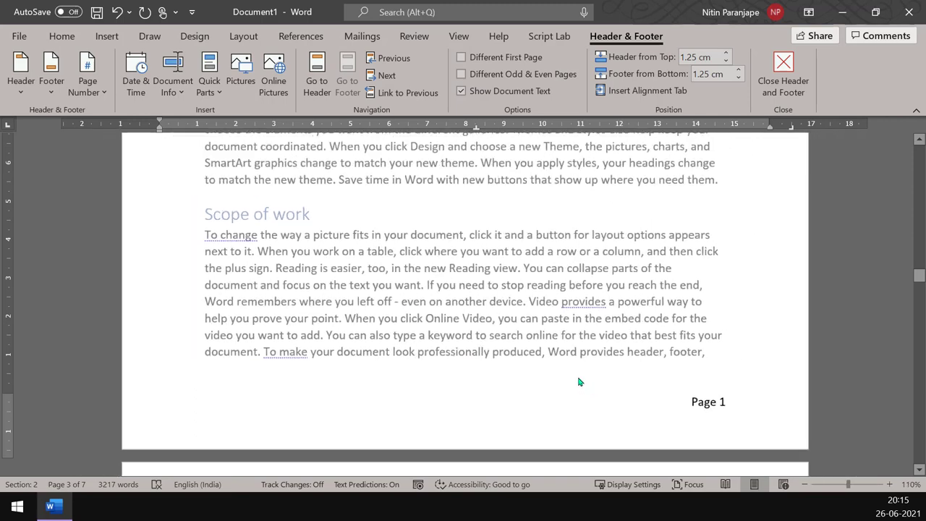
pyautogui.scroll(-4, 579, 382)
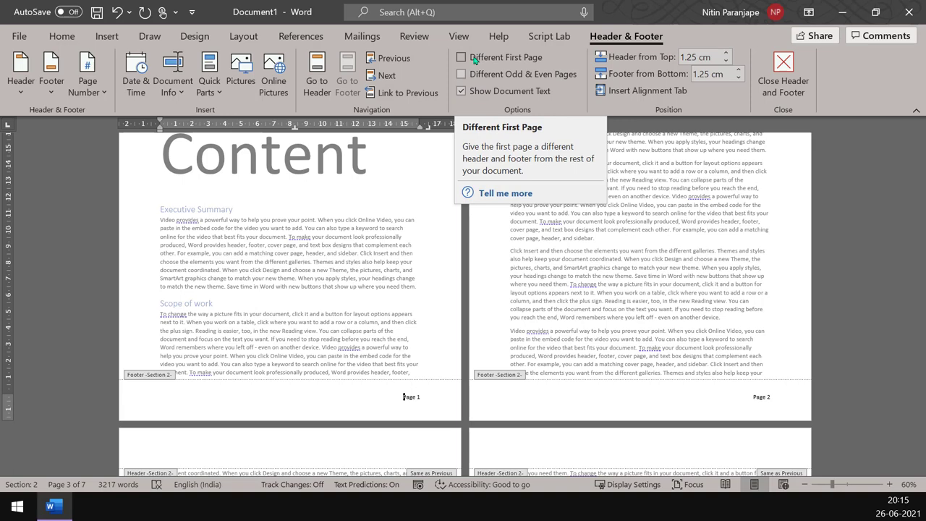
pyautogui.click(474, 60)
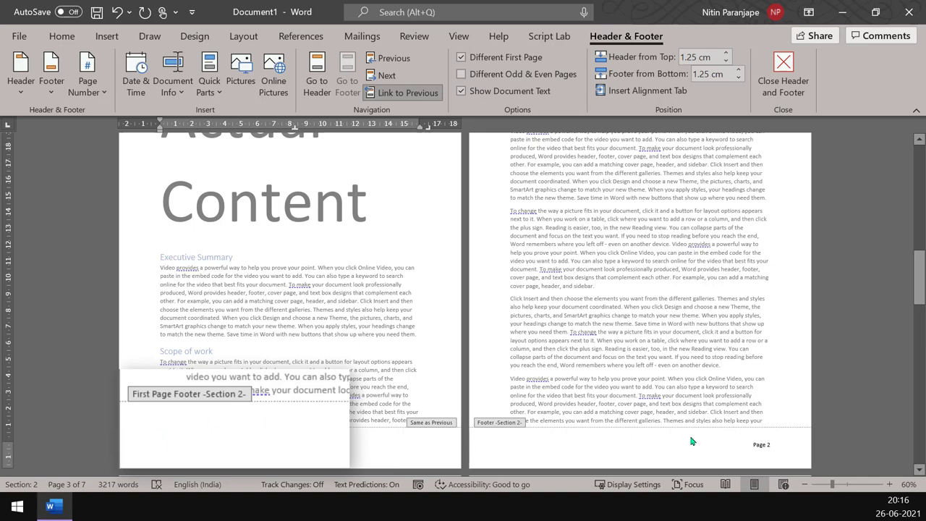
pyautogui.doubleClick(706, 358)
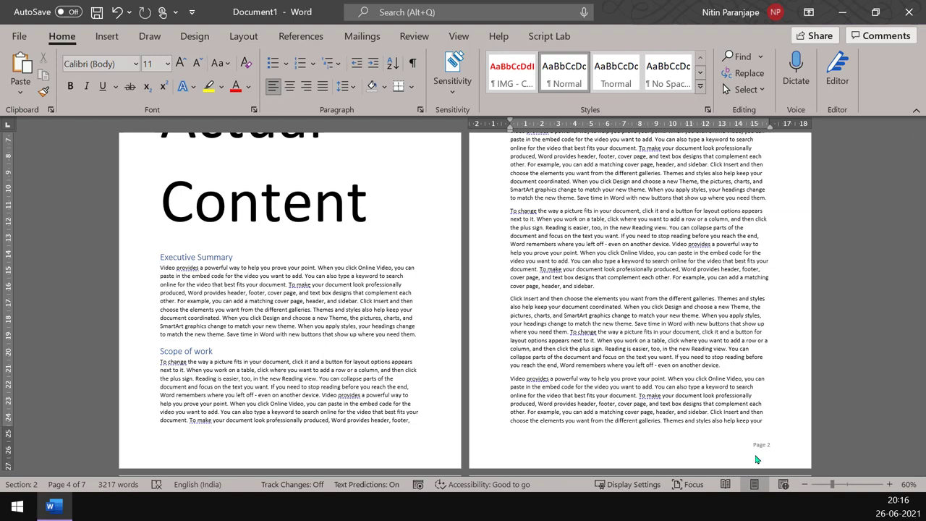
pyautogui.doubleClick(755, 459)
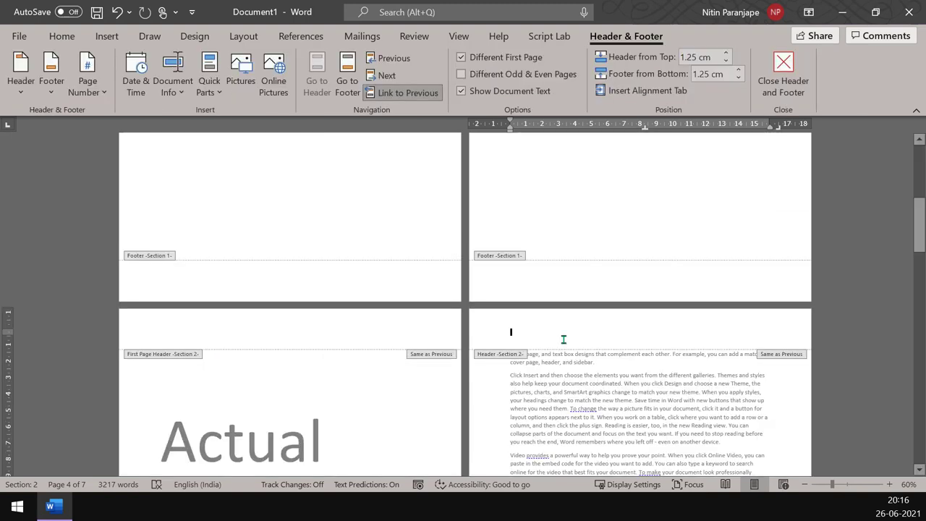